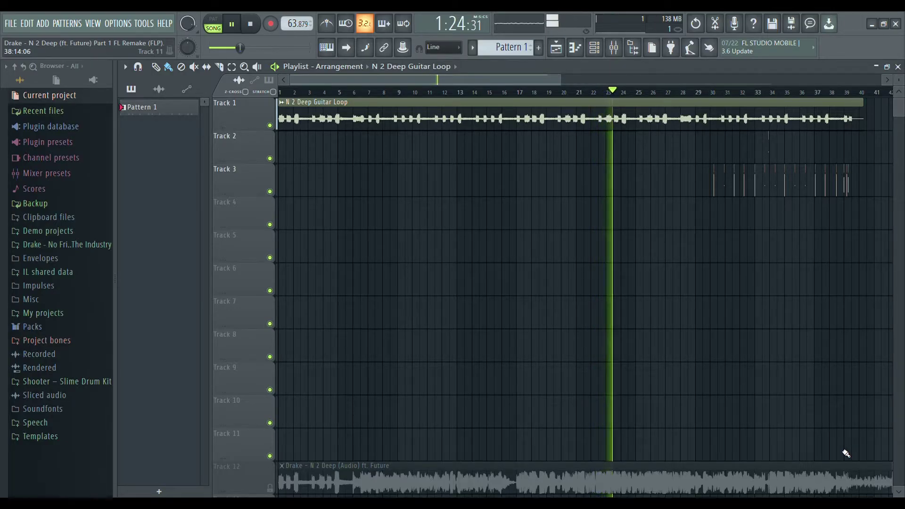
# - Open the sample settings of the N 2 Deep Guitar Loop clip on Track 1 for review, then close them
pyautogui.doubleClick(691, 119)
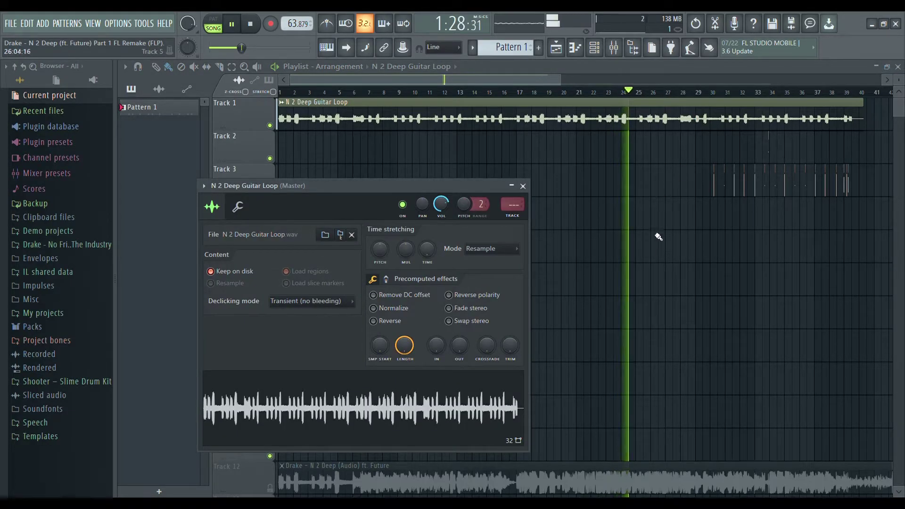
pyautogui.click(709, 357)
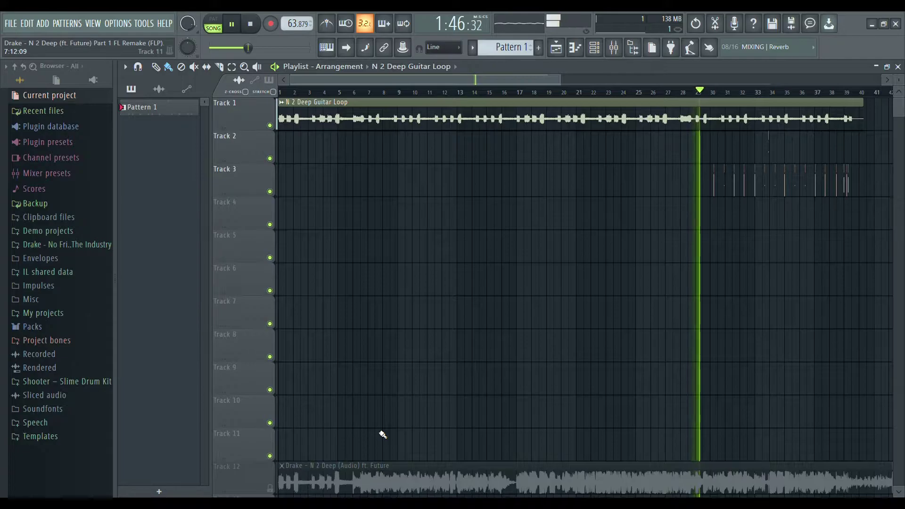
# - Review the Clap - WHzY #2 and Snap [ P-Lo ] audio clips and their channel settings from the project's audio clip list
pyautogui.click(157, 89)
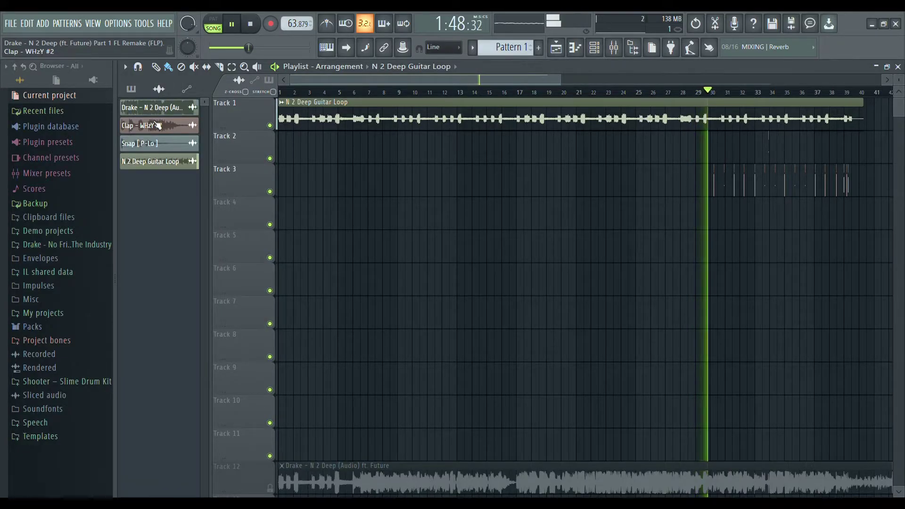
pyautogui.click(158, 125)
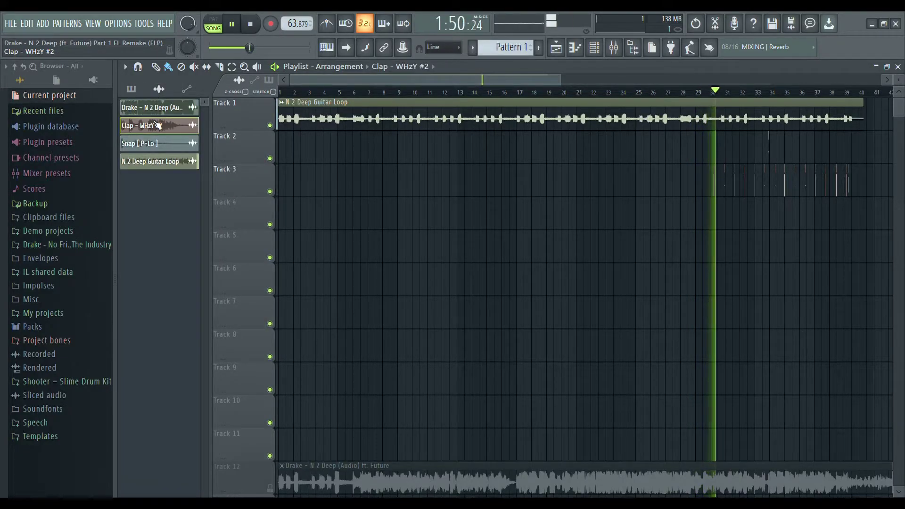
pyautogui.click(157, 125)
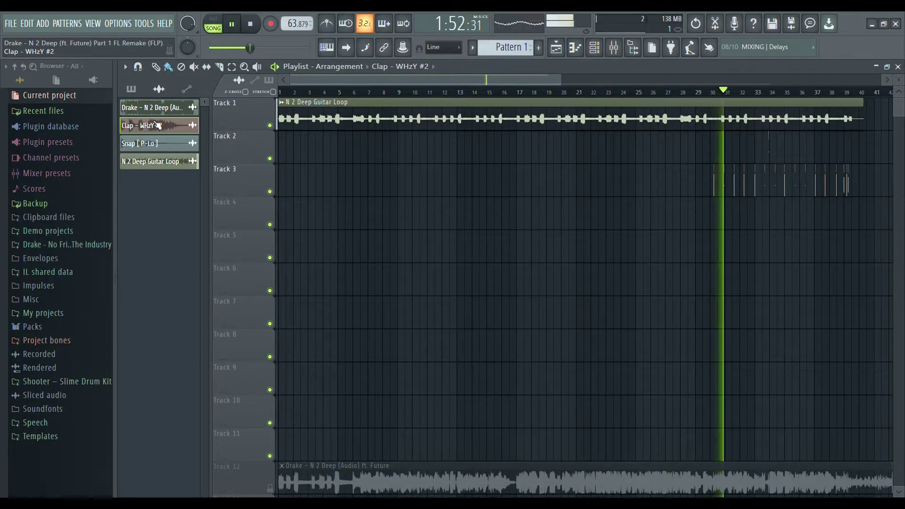
pyautogui.click(159, 144)
pyautogui.click(159, 144)
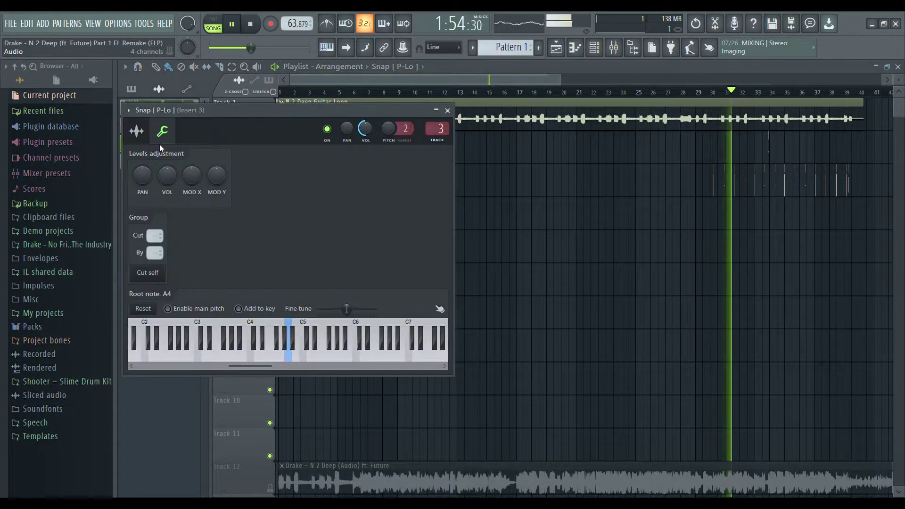
pyautogui.click(136, 131)
pyautogui.press('Escape')
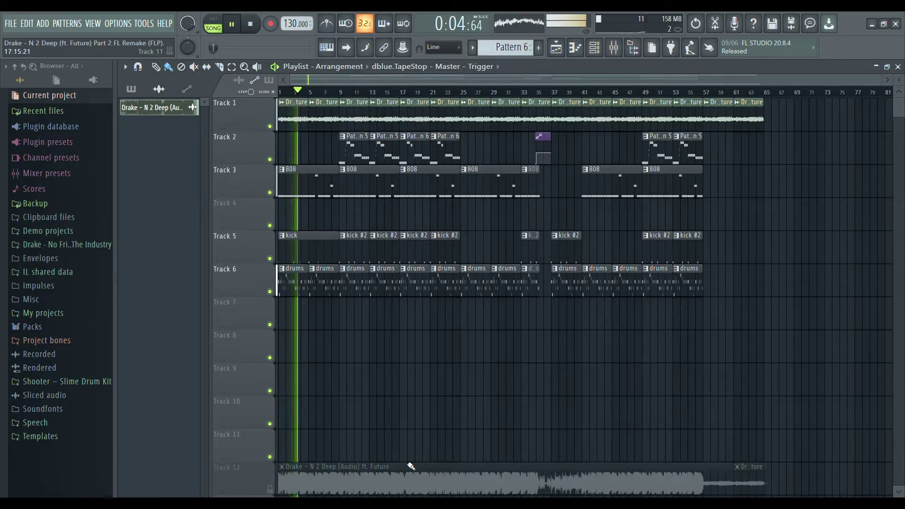
# - Check the settings of the Drake - N 2 Deep reference audio clip on Track 12 in the Part 2 project
pyautogui.doubleClick(411, 466)
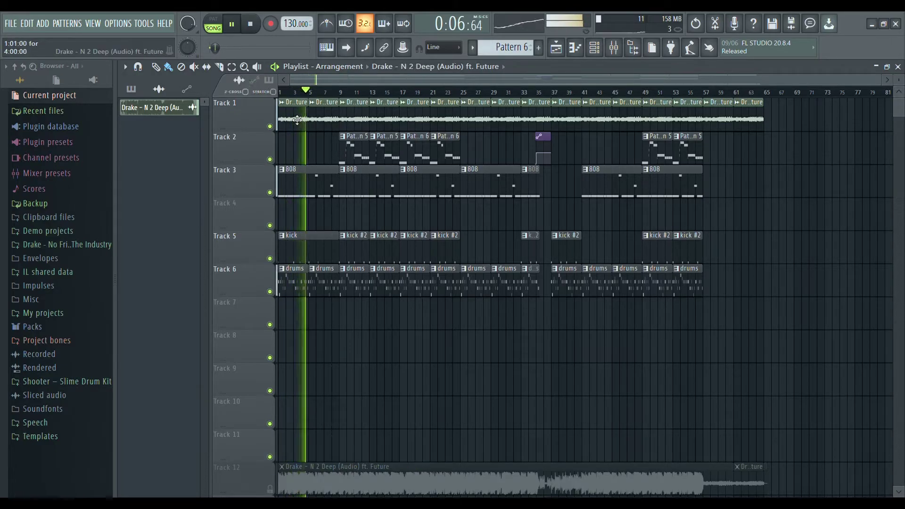
pyautogui.press('Escape')
# - Select the 808 pattern on Track 3 and review the 808 (Metro) channel's sampler settings
pyautogui.click(306, 182)
pyautogui.click(606, 55)
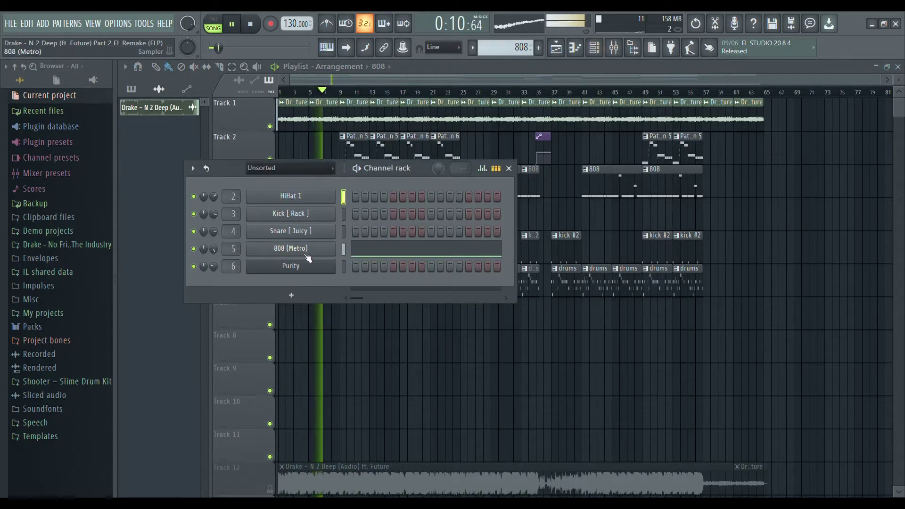
pyautogui.click(291, 249)
pyautogui.click(192, 162)
pyautogui.click(216, 161)
# - Examine the full run of 808 (Metro) notes in the piano roll, then return to the playlist
pyautogui.click(575, 47)
pyautogui.keyDown('ctrl'); pyautogui.scroll(-5, 434, 227); pyautogui.keyUp('ctrl')
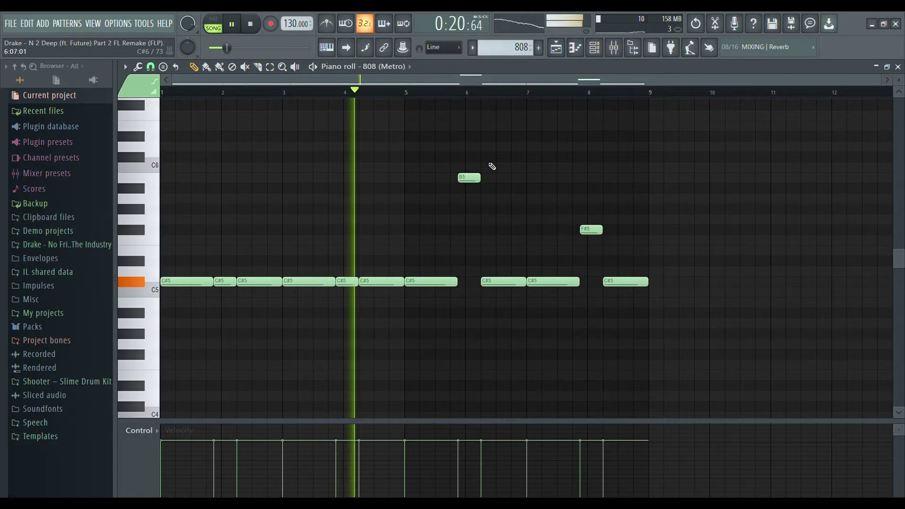
pyautogui.click(568, 51)
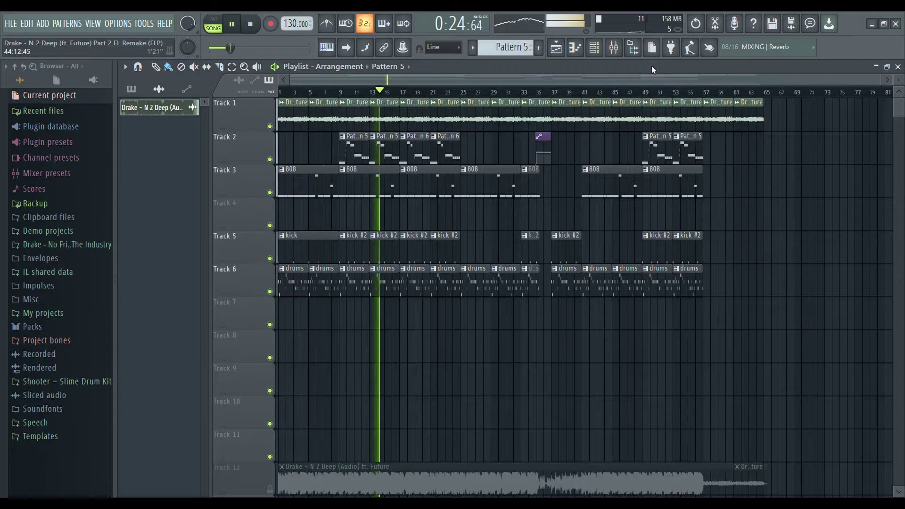
# - Open Pattern 5 from Track 2 and examine the Purity melody notes in the piano roll
pyautogui.doubleClick(356, 152)
pyautogui.click(355, 269)
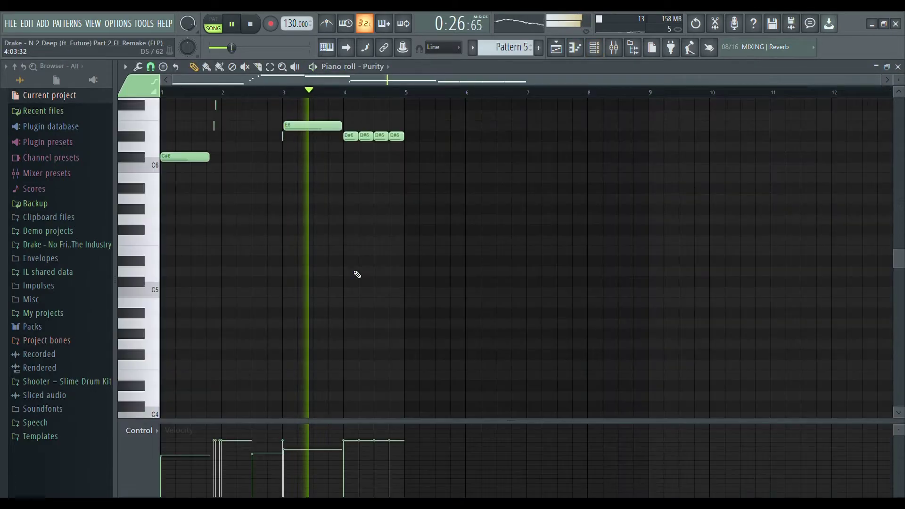
pyautogui.scroll(1, 173, 329)
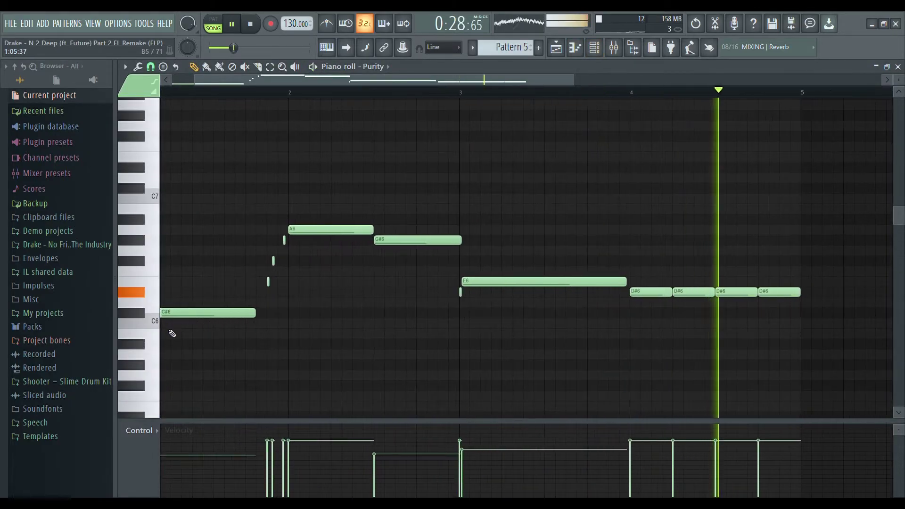
# - Inspect the Purity instrument's preset and the Fruity Reeverb 2 effect on its mixer track, then return to the playlist
pyautogui.click(598, 49)
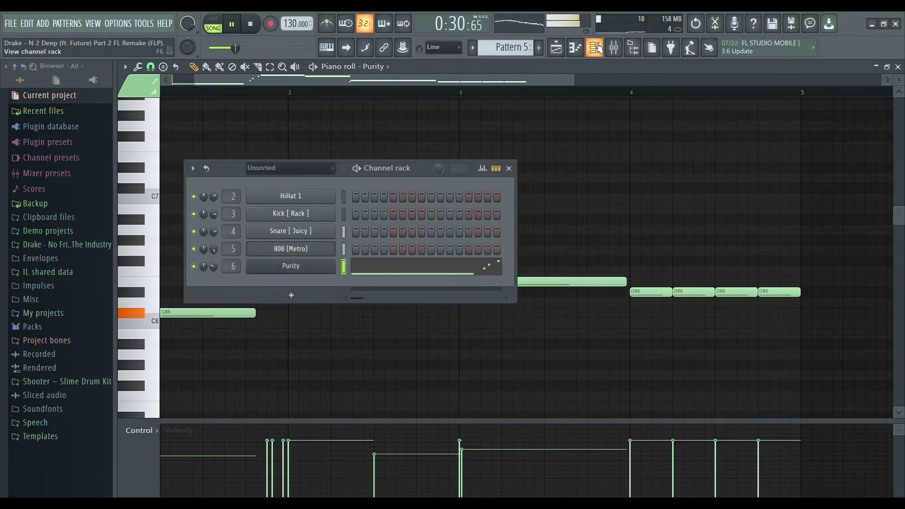
pyautogui.click(327, 266)
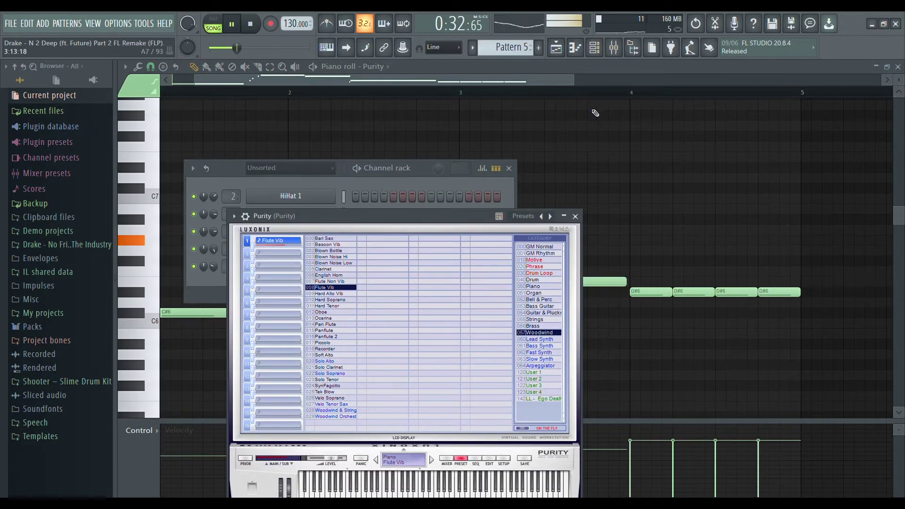
pyautogui.click(616, 49)
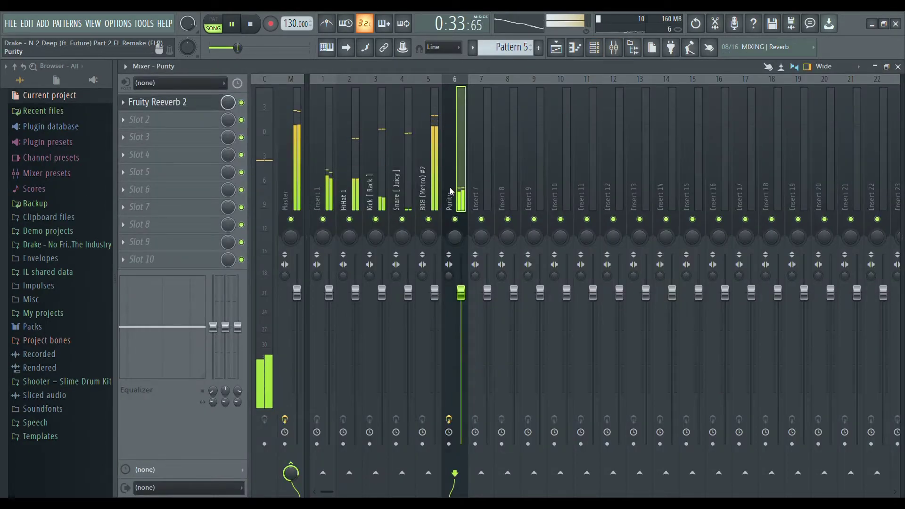
pyautogui.click(169, 106)
pyautogui.click(168, 106)
pyautogui.click(559, 54)
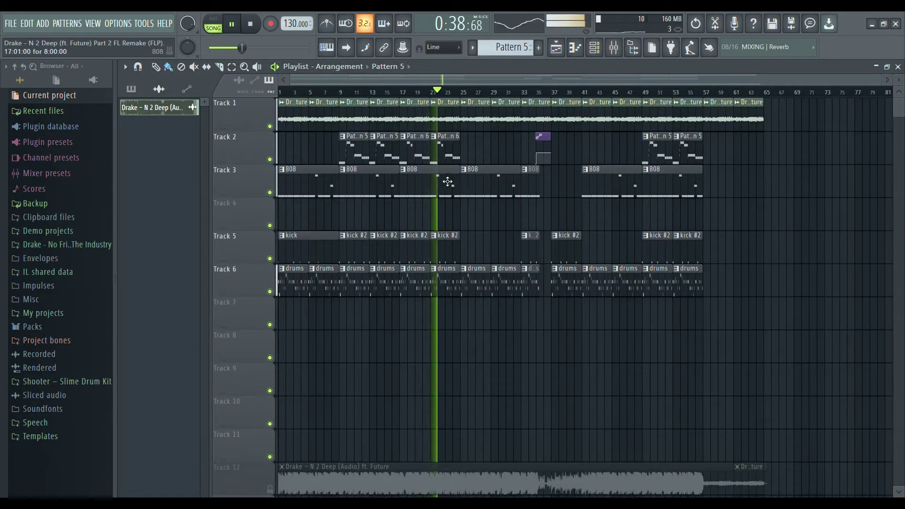
# - Select the kick #2 pattern on Track 5 and examine its Kick [ Rack ] notes in the piano roll
pyautogui.click(442, 253)
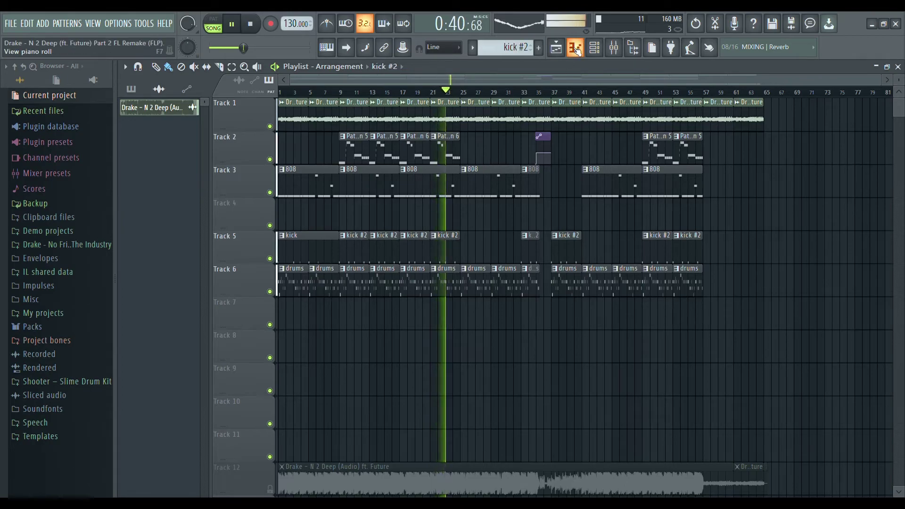
pyautogui.press('F7')
pyautogui.press('Up')
pyautogui.scroll(-3, 349, 253)
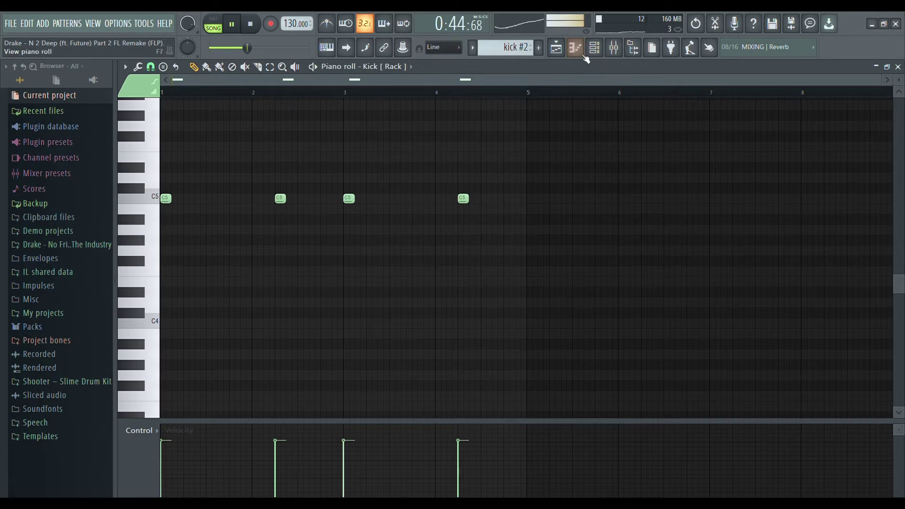
# - Review the Kick [ Rack ] channel's sampler settings and close them
pyautogui.click(595, 47)
pyautogui.click(315, 215)
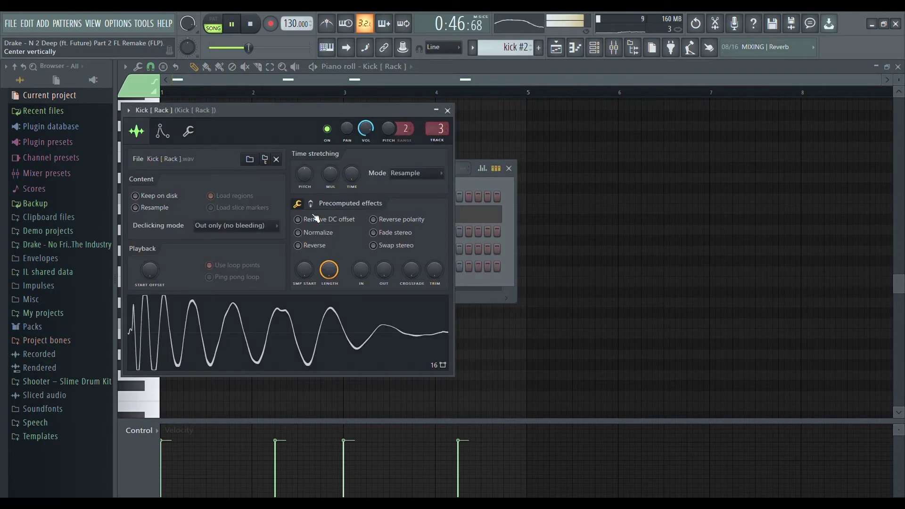
pyautogui.click(499, 293)
# - Examine the notes of the first kick pattern on Track 5 in the piano roll, then return to the playlist
pyautogui.click(557, 47)
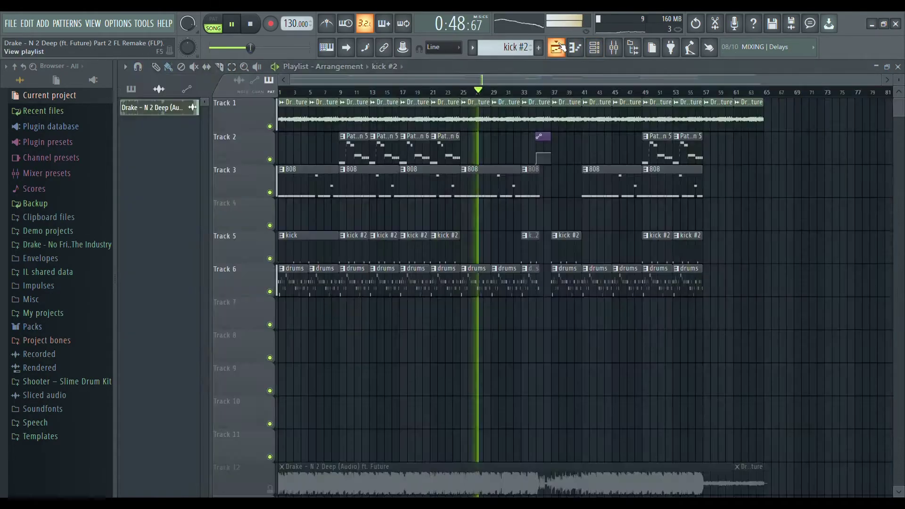
pyautogui.click(575, 48)
pyautogui.scroll(-1, 511, 169)
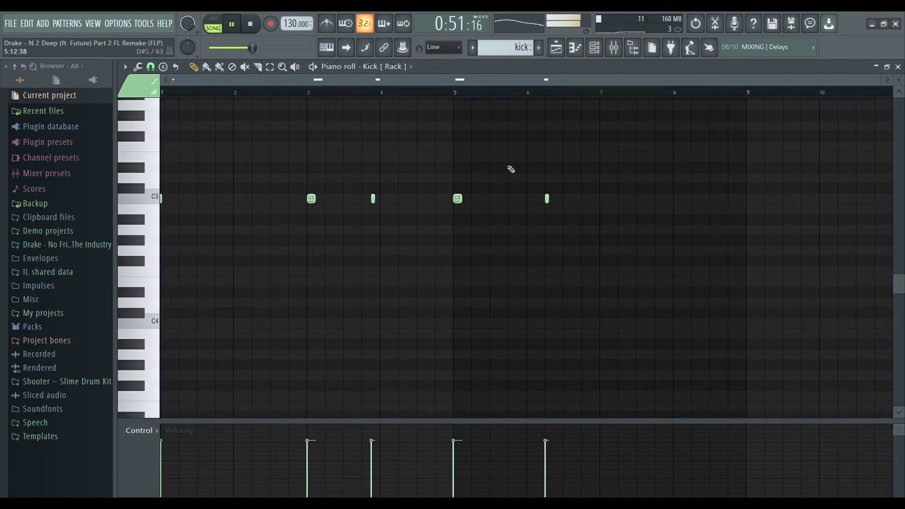
pyautogui.click(565, 53)
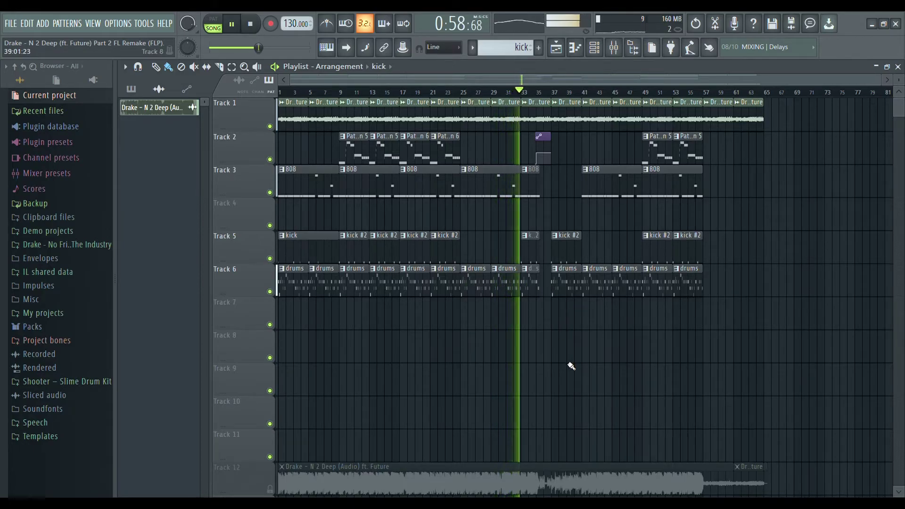
# - Examine the dblue.TapeStop automation clip around bar 35 and the plugin's settings on the Master mixer track
pyautogui.scroll(6, 547, 330)
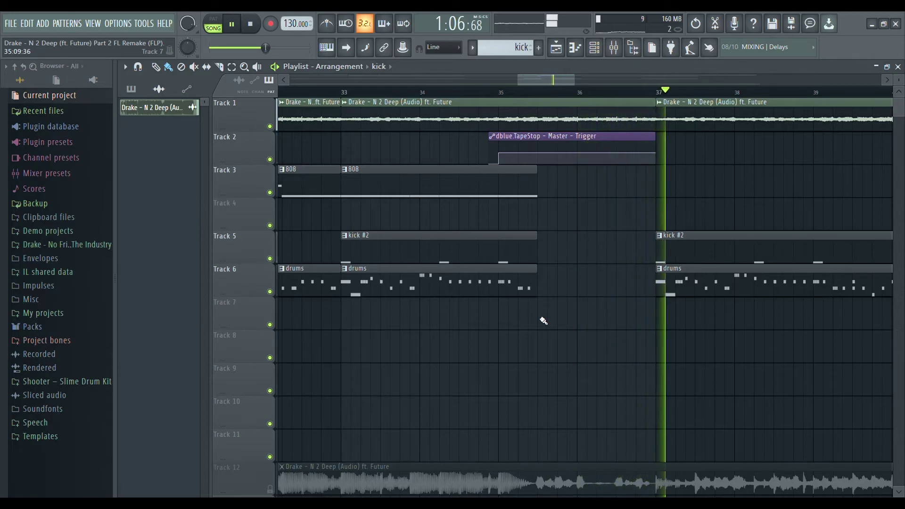
pyautogui.scroll(-5, 544, 321)
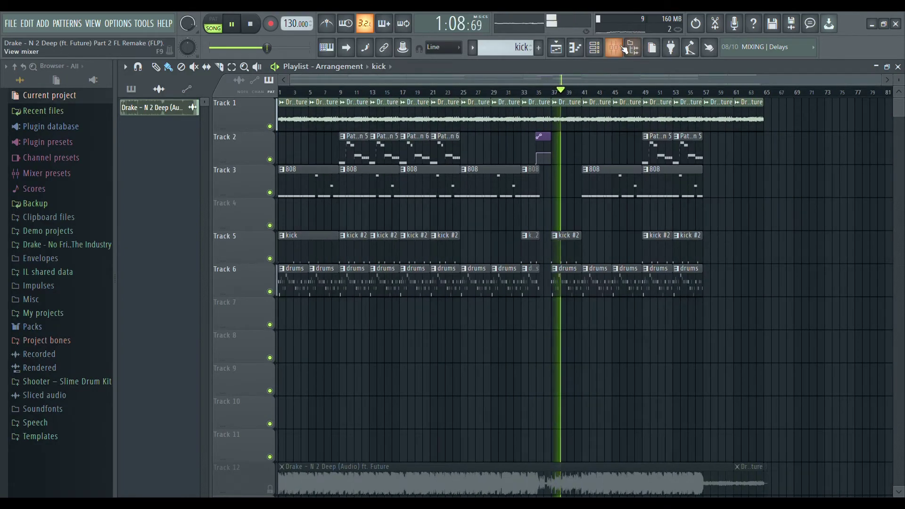
pyautogui.press('F9')
pyautogui.click(284, 171)
pyautogui.click(207, 242)
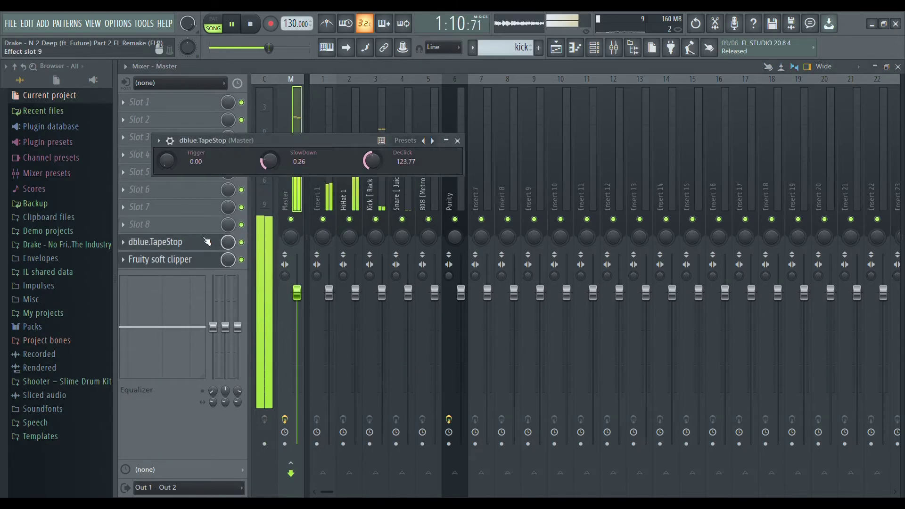
pyautogui.click(207, 241)
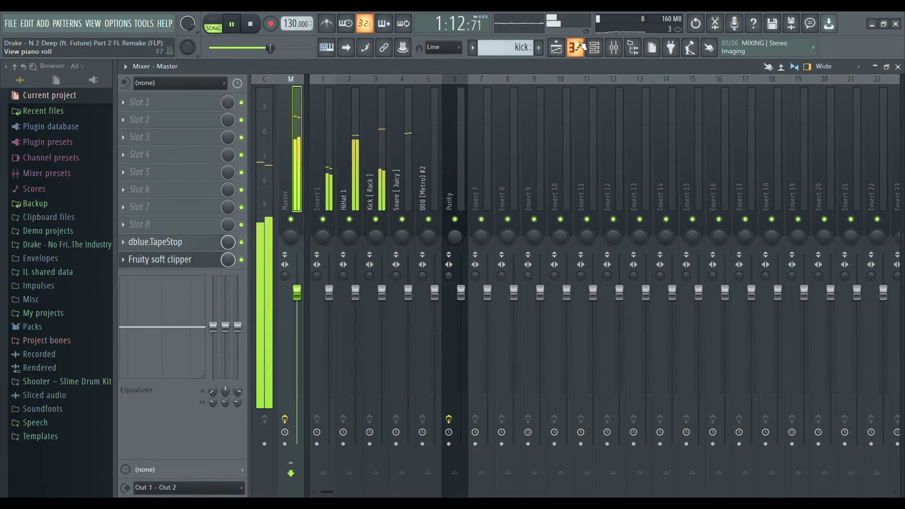
pyautogui.press('F9')
# - Select the drums pattern on Track 6 and examine the Snare [ Juicy ] notes and sampler settings
pyautogui.click(602, 272)
pyautogui.click(599, 52)
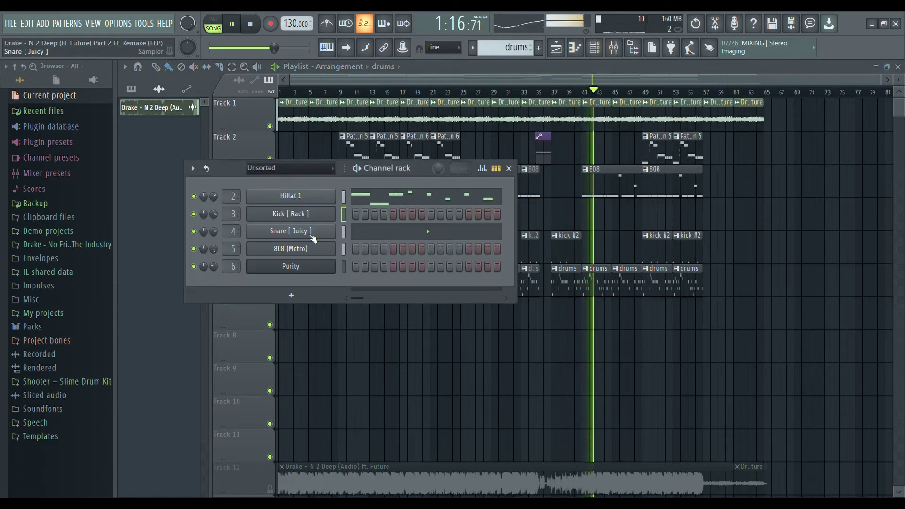
pyautogui.click(390, 231)
pyautogui.click(594, 47)
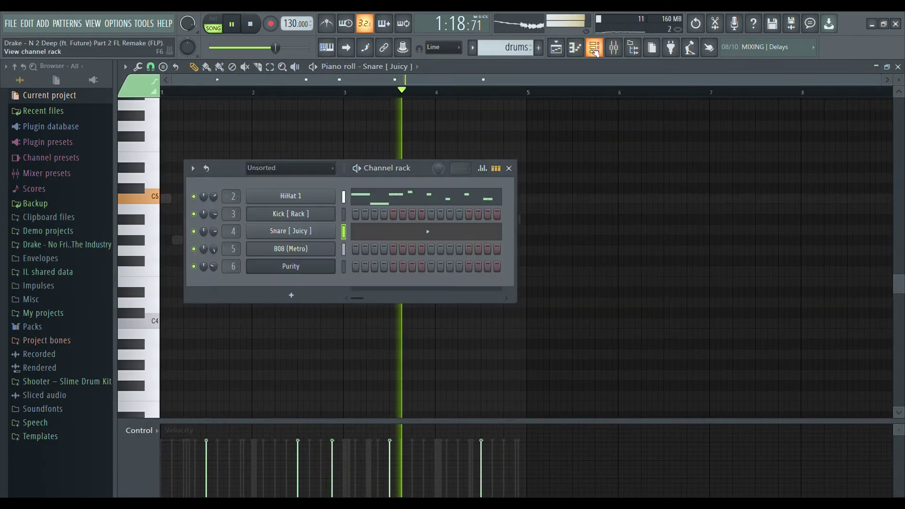
pyautogui.click(311, 231)
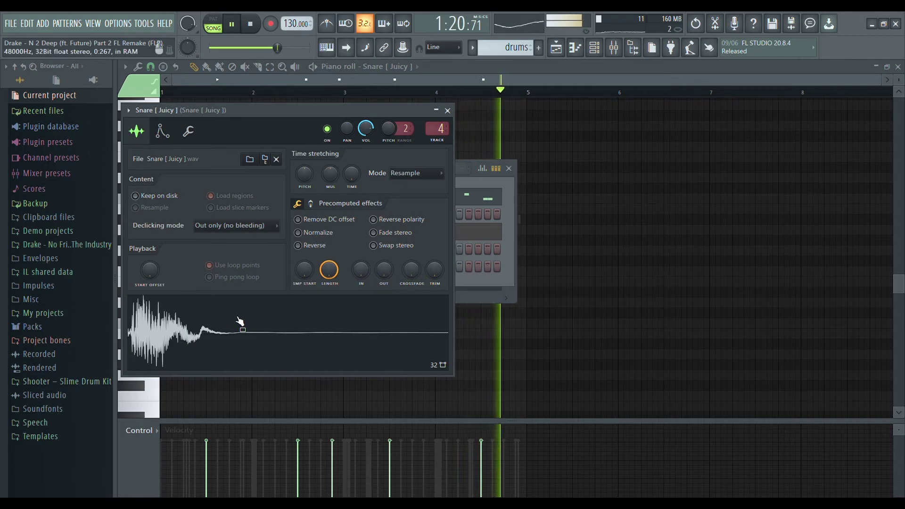
pyautogui.click(471, 168)
pyautogui.click(453, 68)
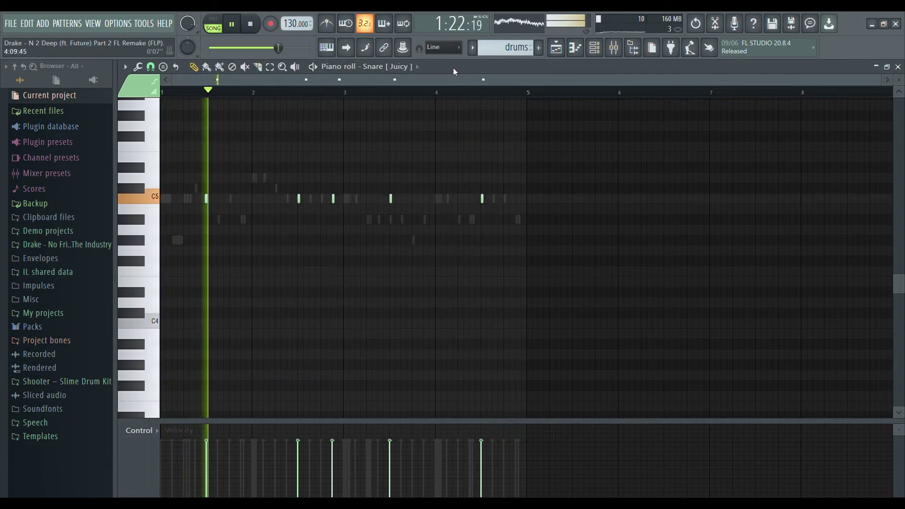
# - Switch the piano roll to the HiHat 1 channel, examine its note pattern up close, and return to the playlist
pyautogui.click(416, 66)
pyautogui.click(407, 123)
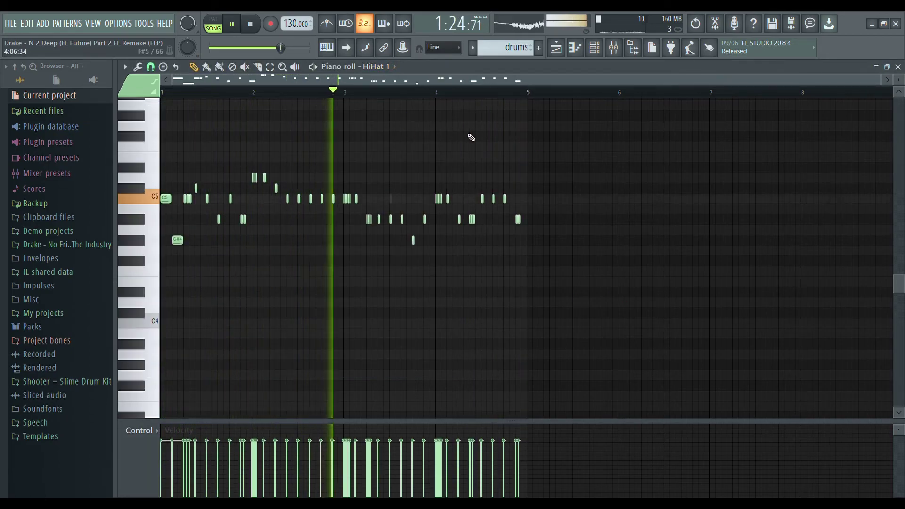
pyautogui.scroll(2, 349, 287)
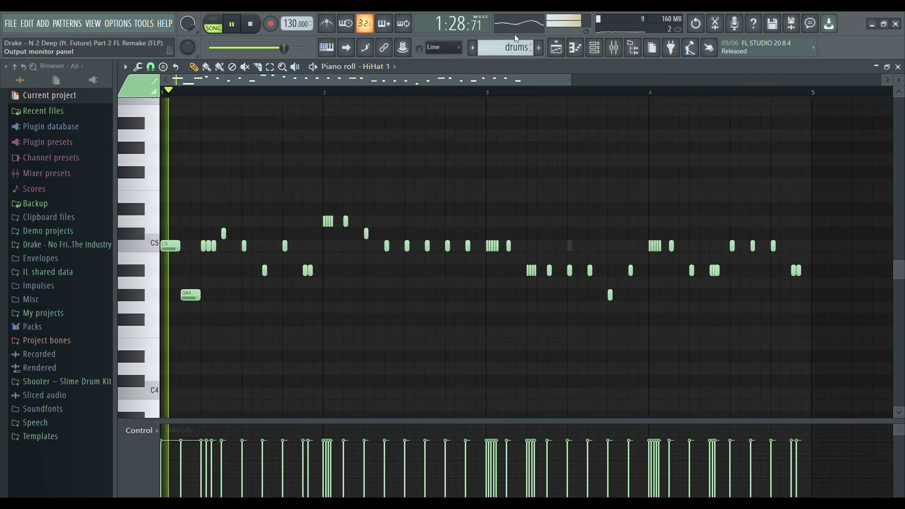
pyautogui.click(557, 49)
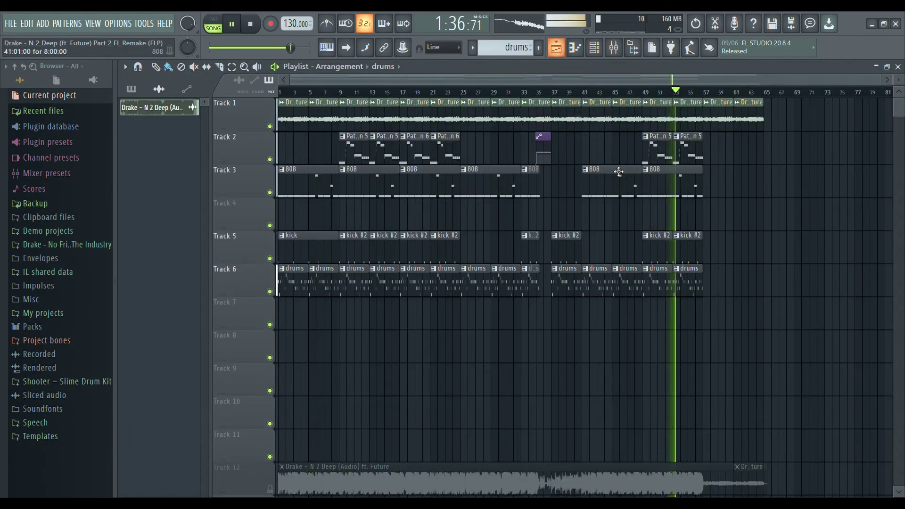